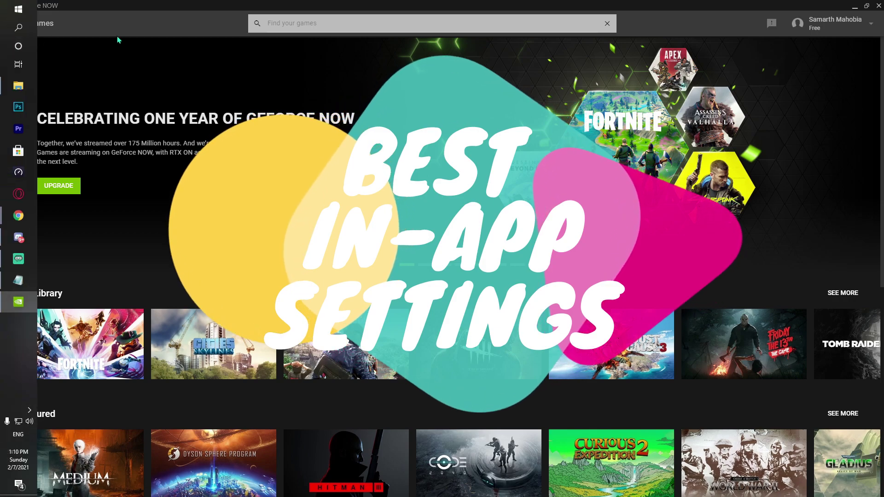
# - In the GeForce NOW settings, set the custom streaming max bit rate to 25 Mbps and enable adjusting for poor network conditions
pyautogui.click(13, 23)
pyautogui.click(51, 98)
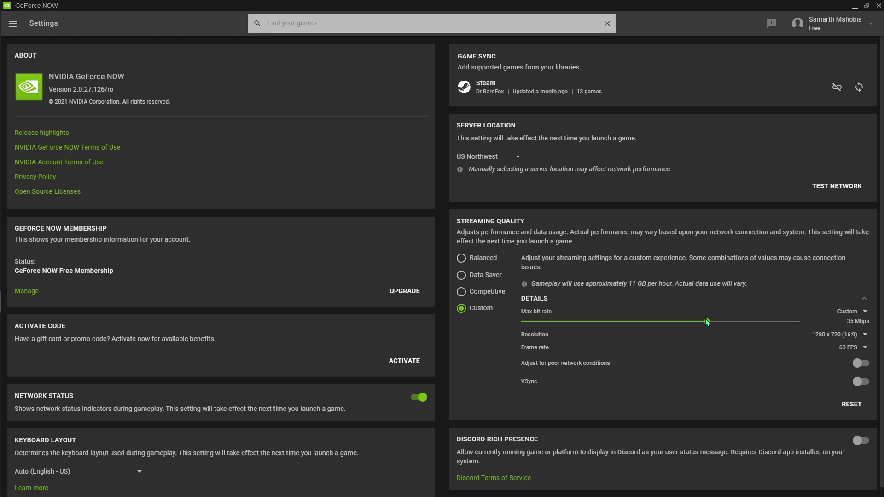
pyautogui.moveTo(707, 321); pyautogui.dragTo(645, 321)
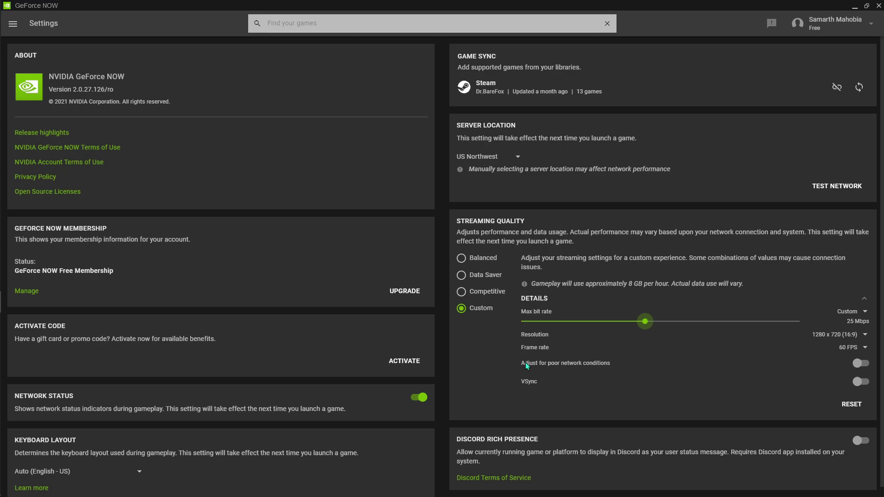
pyautogui.click(857, 364)
pyautogui.scroll(-1, 450, 229)
pyautogui.scroll(1, 370, 229)
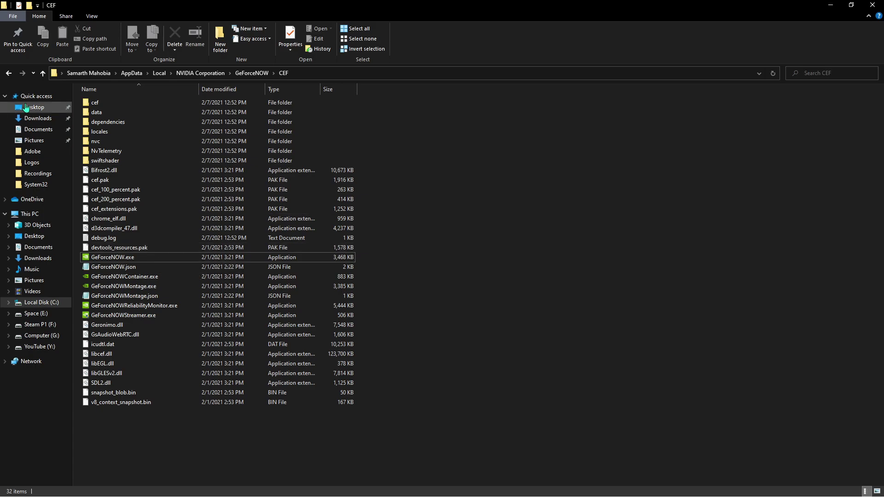
# - Find NVIDIA GeForce NOW, open its file location, and check that file name extensions and hidden items are shown
pyautogui.press('super')
pyautogui.write('ge')
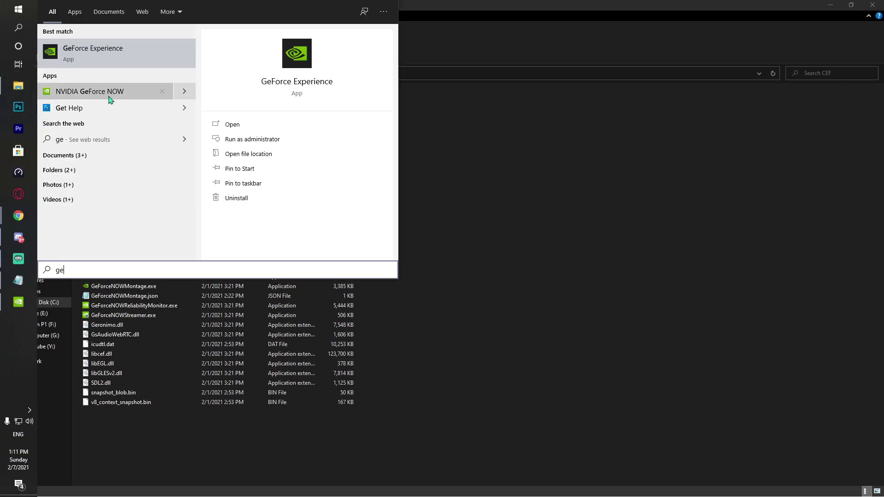
pyautogui.click(184, 92)
pyautogui.click(252, 156)
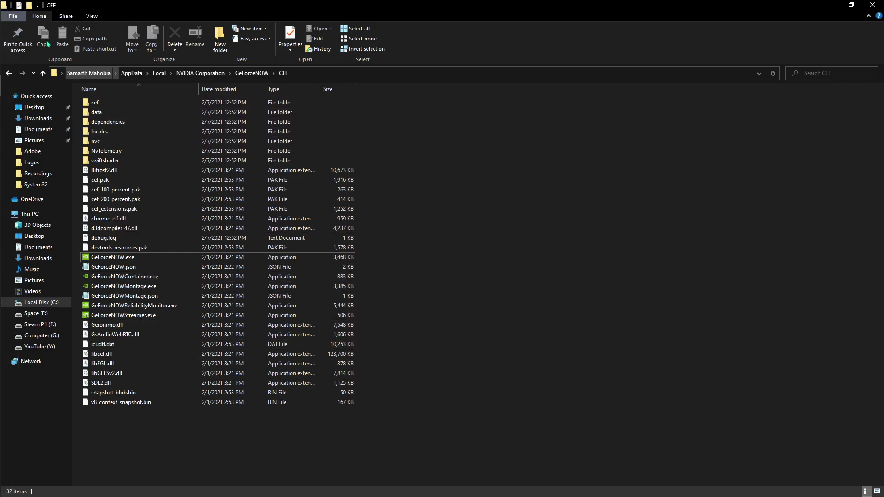
pyautogui.click(92, 16)
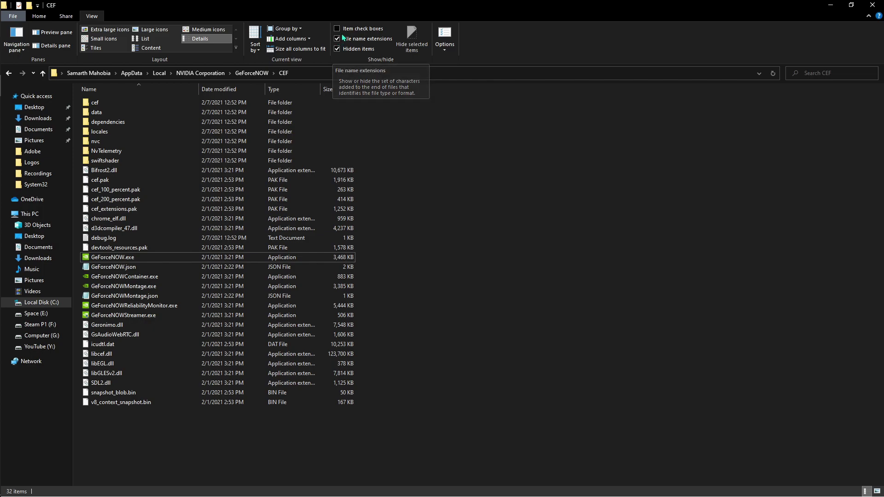
# - Check that the Read-only attribute of GeForceNOW.json is cleared in its properties
pyautogui.click(134, 267)
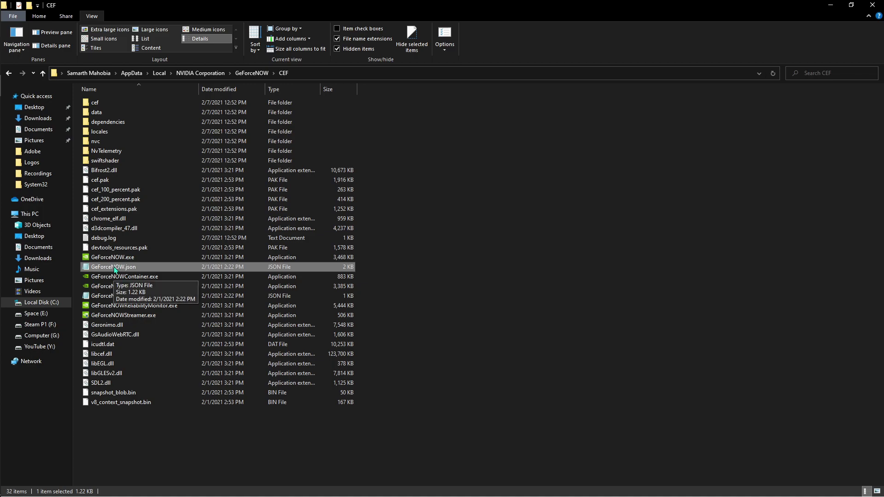
pyautogui.rightClick(130, 270)
pyautogui.click(139, 261)
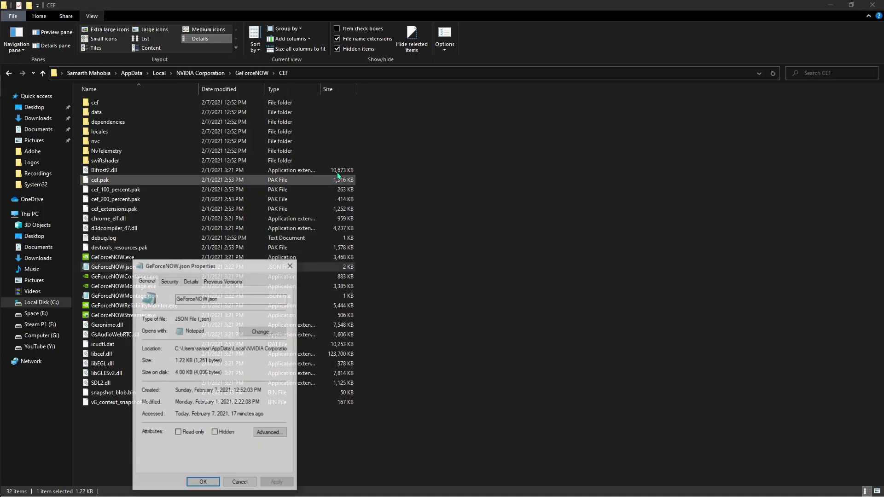
pyautogui.moveTo(276, 265); pyautogui.dragTo(313, 265)
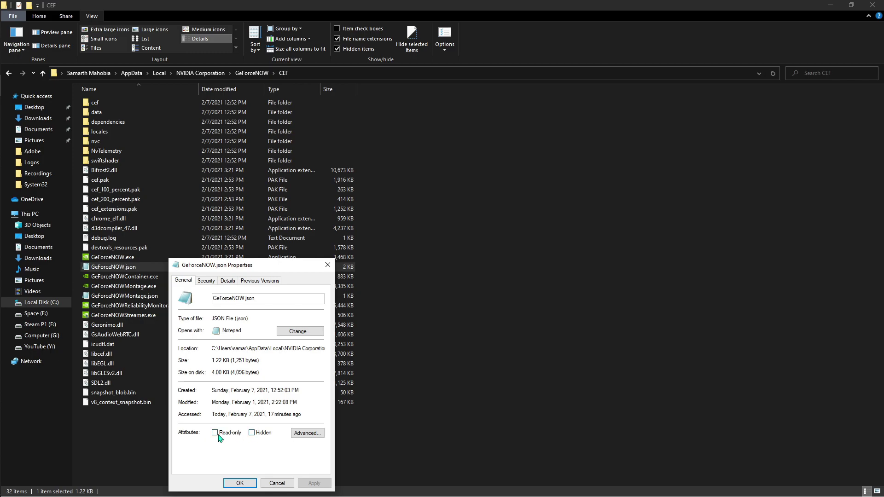
pyautogui.click(252, 487)
# - Open GeForceNOW.json in Notepad and review the nv-gfn-accelerator and nv-gpu-accel entries
pyautogui.rightClick(141, 264)
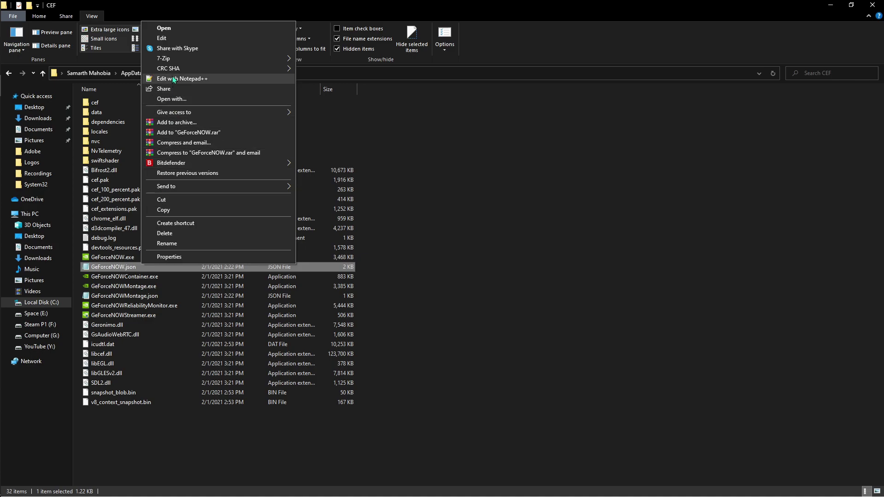
pyautogui.click(160, 102)
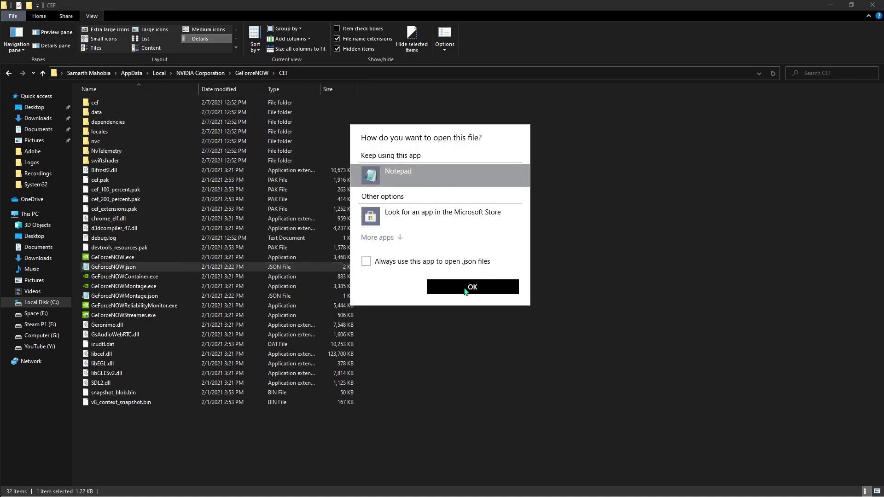
pyautogui.click(471, 287)
pyautogui.click(574, 100)
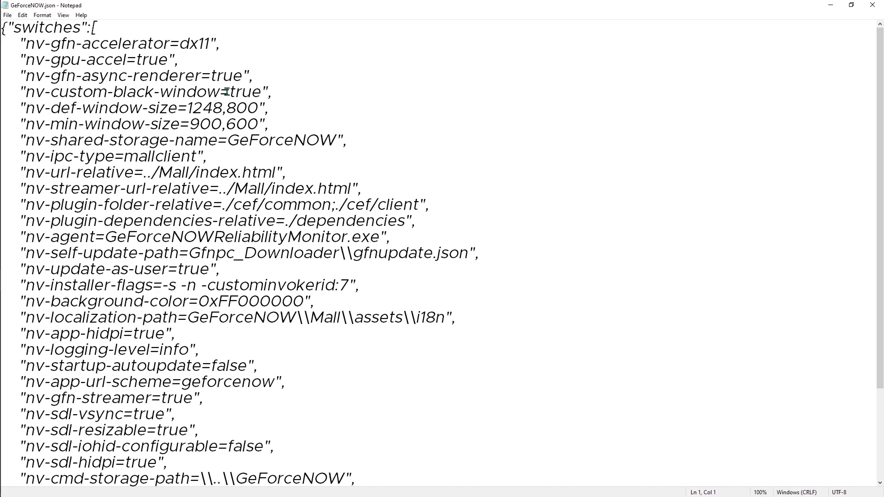
pyautogui.moveTo(26, 43); pyautogui.dragTo(212, 42)
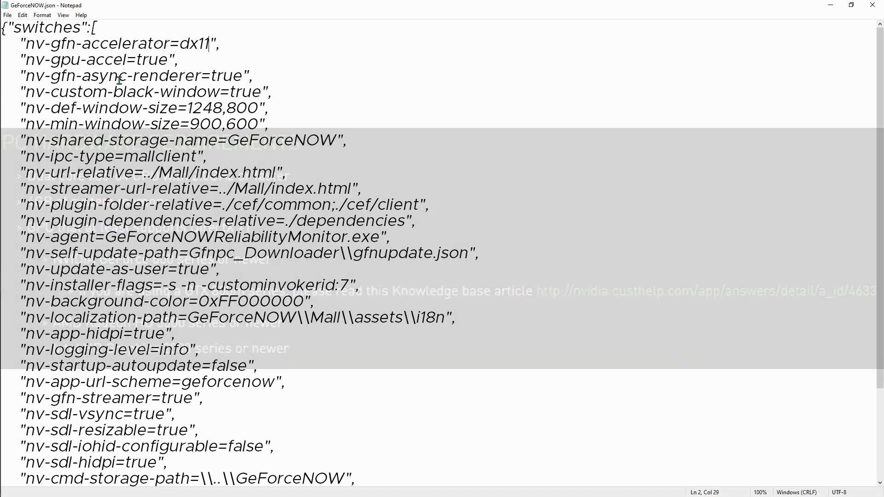
pyautogui.click(210, 44)
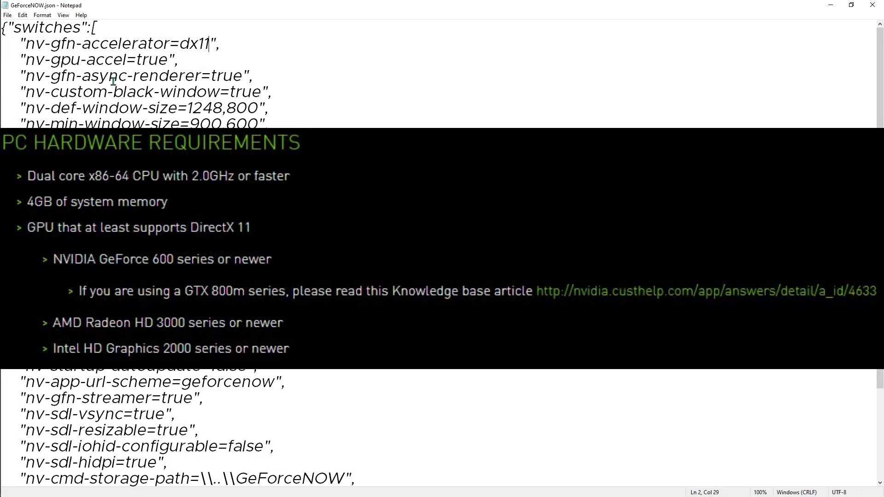
pyautogui.moveTo(210, 43); pyautogui.dragTo(183, 43)
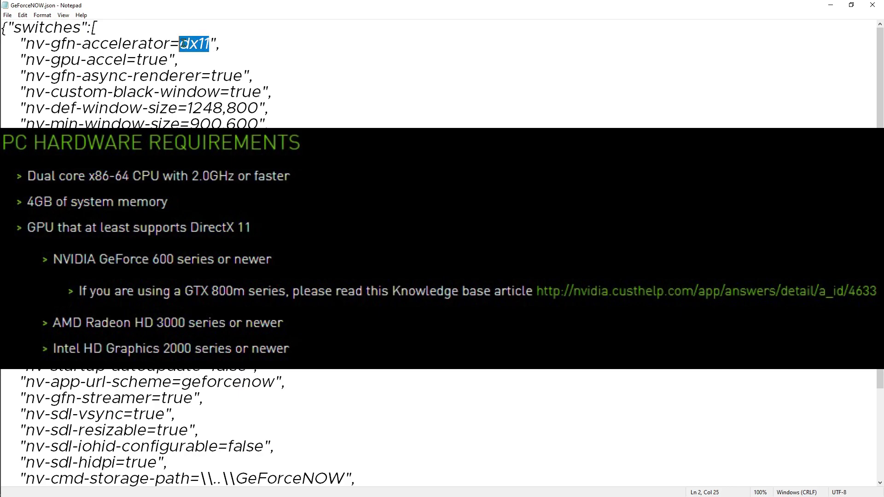
pyautogui.click(230, 51)
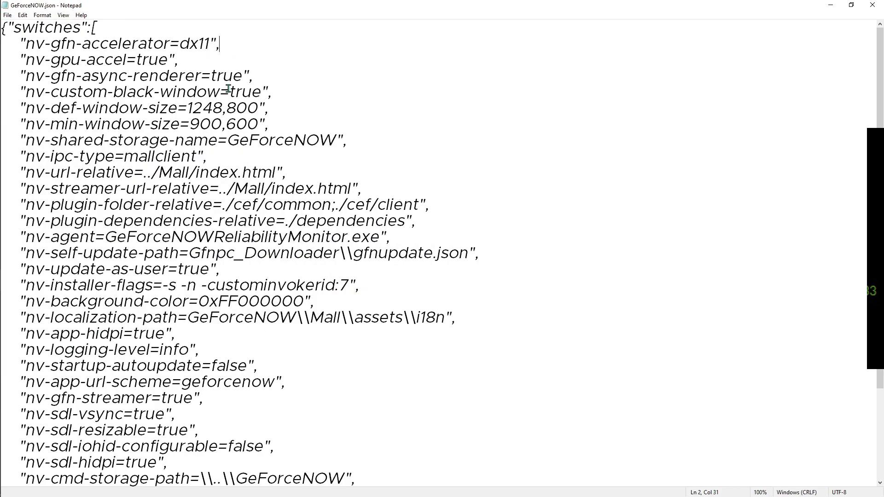
pyautogui.moveTo(51, 44); pyautogui.dragTo(208, 43)
pyautogui.click(335, 64)
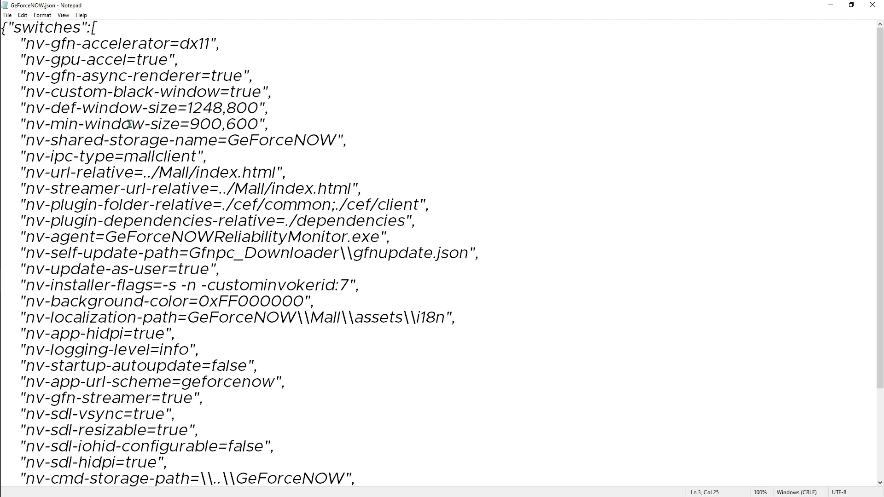
# - Set nv-sdl-vsync to false and nv-sdl-iohid-configurable to true in GeForceNOW.json
pyautogui.scroll(-3, 248, 122)
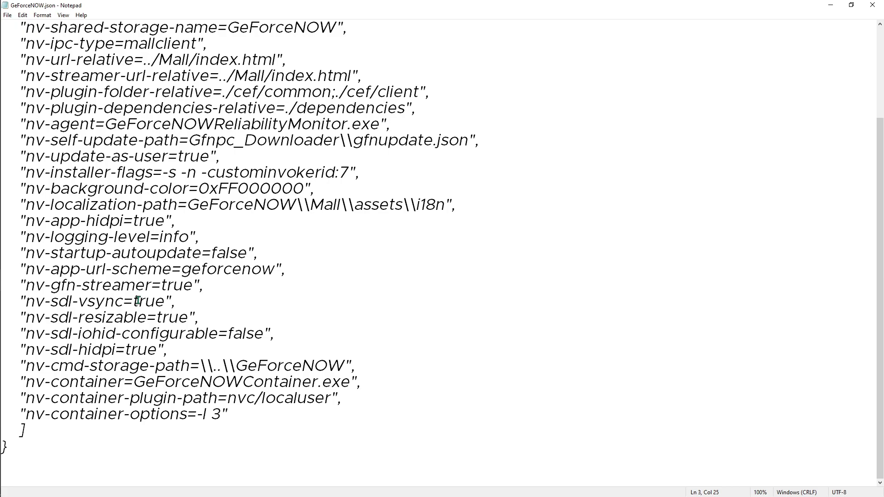
pyautogui.moveTo(161, 300); pyautogui.dragTo(134, 297)
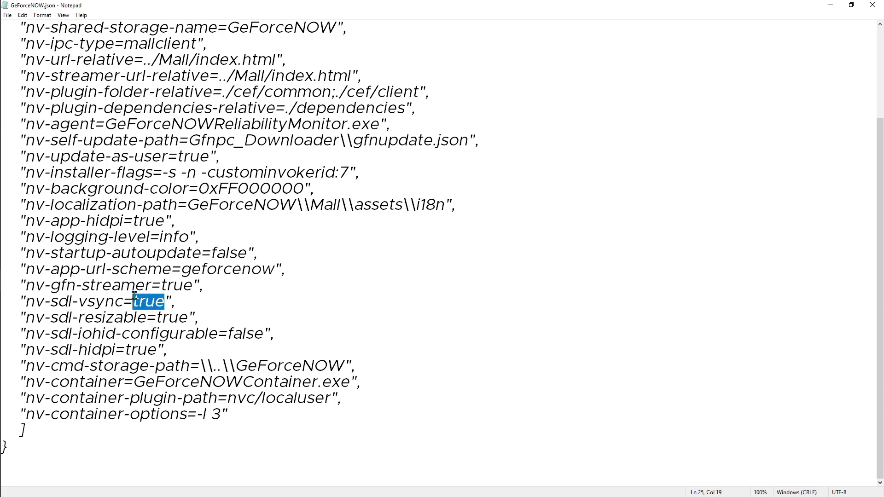
pyautogui.write('false')
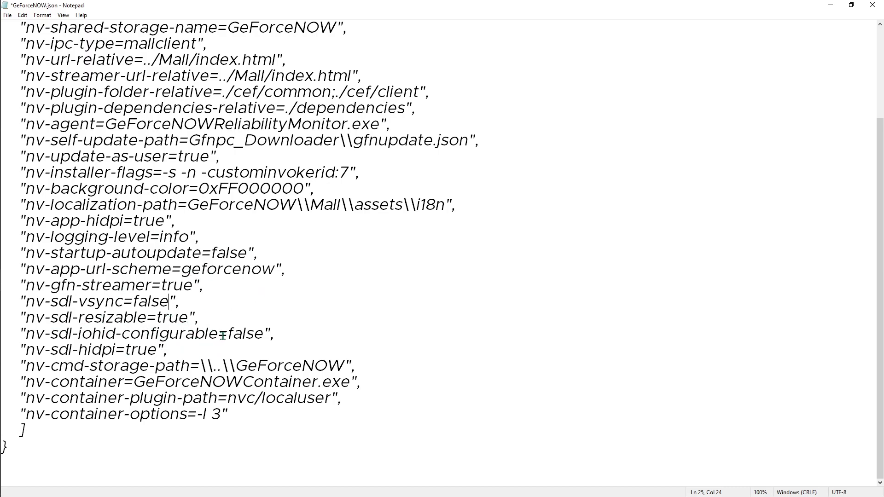
pyautogui.moveTo(228, 333); pyautogui.dragTo(263, 334)
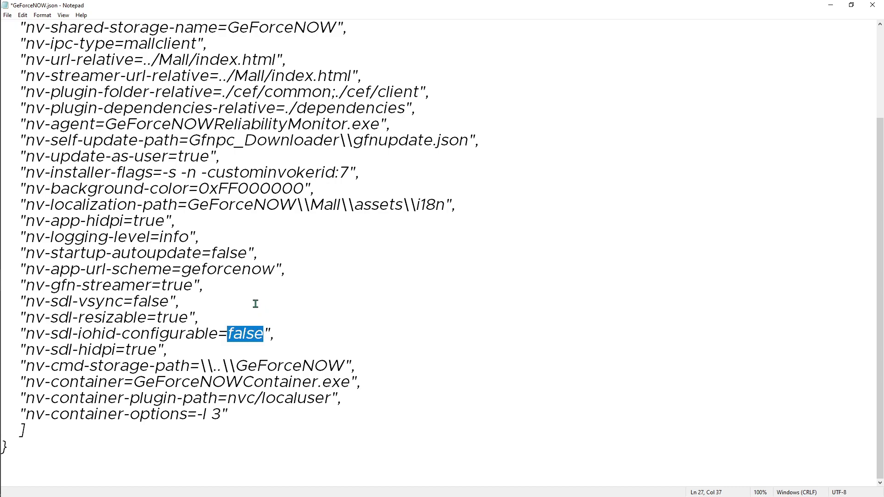
pyautogui.write('true')
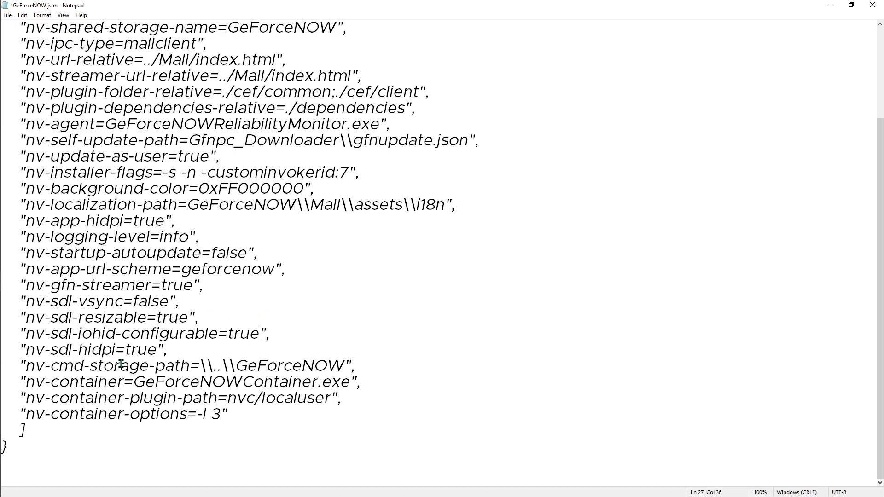
# - Check the nv-sdl-hidpi value, then save GeForceNOW.json and close the file
pyautogui.moveTo(157, 350); pyautogui.dragTo(125, 350)
pyautogui.click(304, 330)
pyautogui.click(8, 15)
pyautogui.click(24, 55)
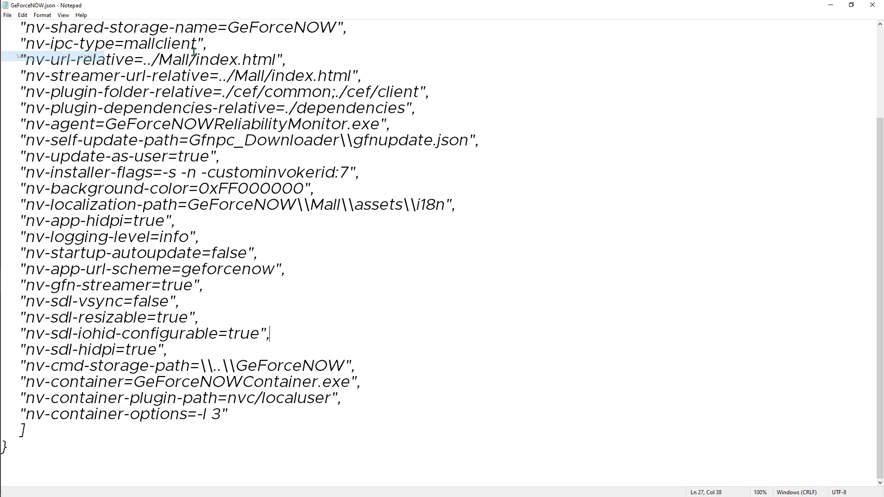
pyautogui.click(872, 6)
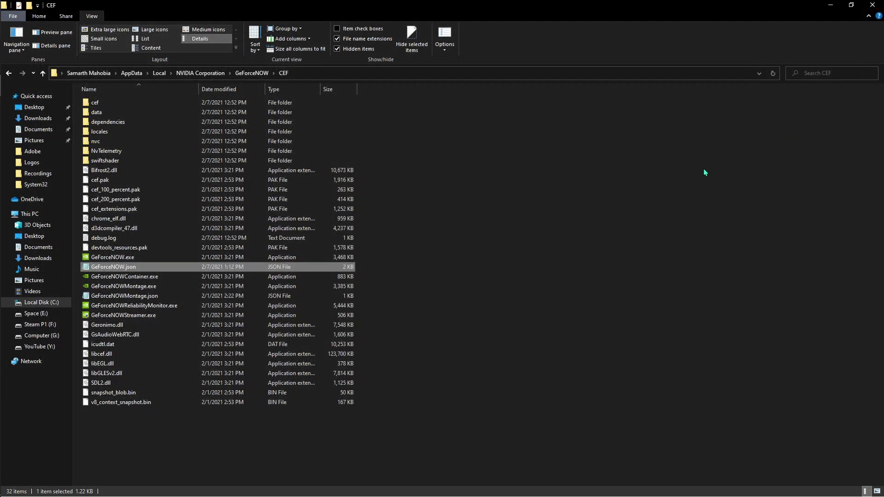
# - Switch to GeForce NOW, close it and launch it again so the edited configuration is loaded
pyautogui.click(588, 162)
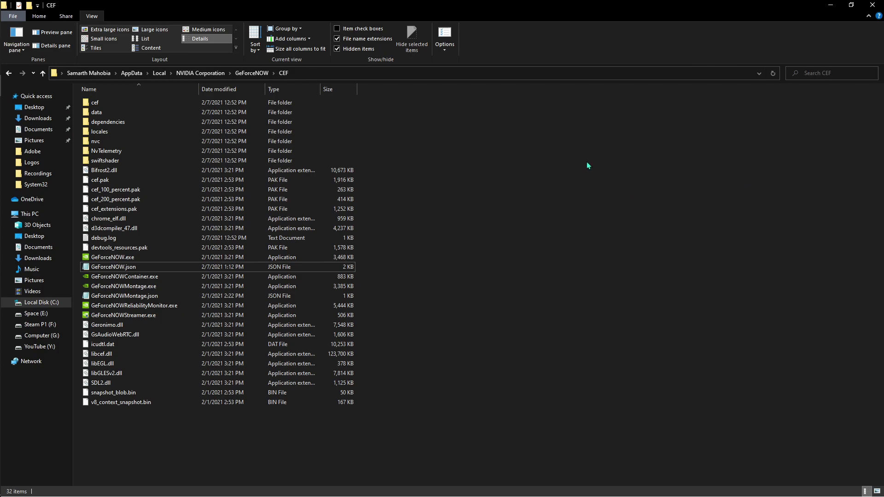
pyautogui.hotkey('alt', 'Tab')
pyautogui.click(483, 198)
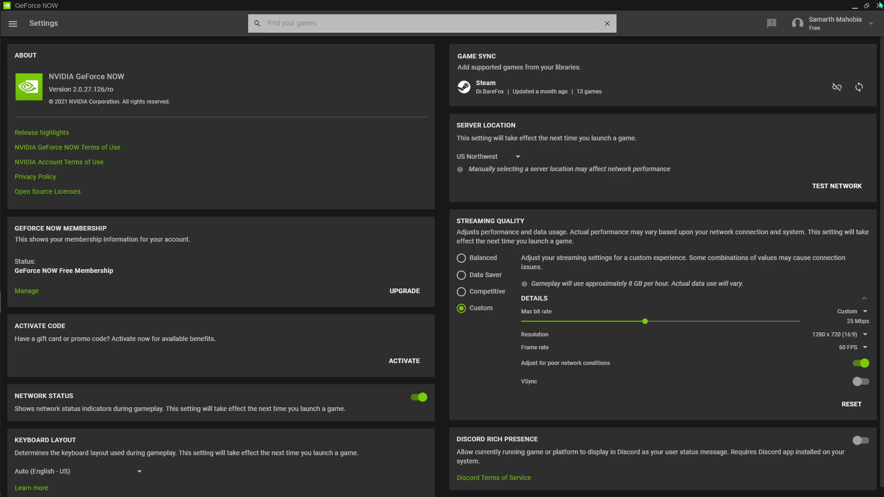
pyautogui.click(878, 5)
pyautogui.press('super')
pyautogui.write('now')
pyautogui.press('Return')
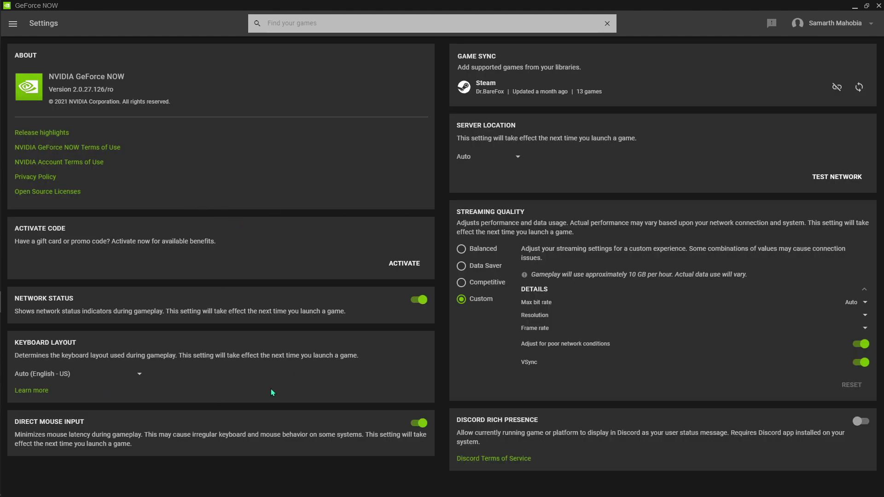
pyautogui.scroll(-2, 69, 441)
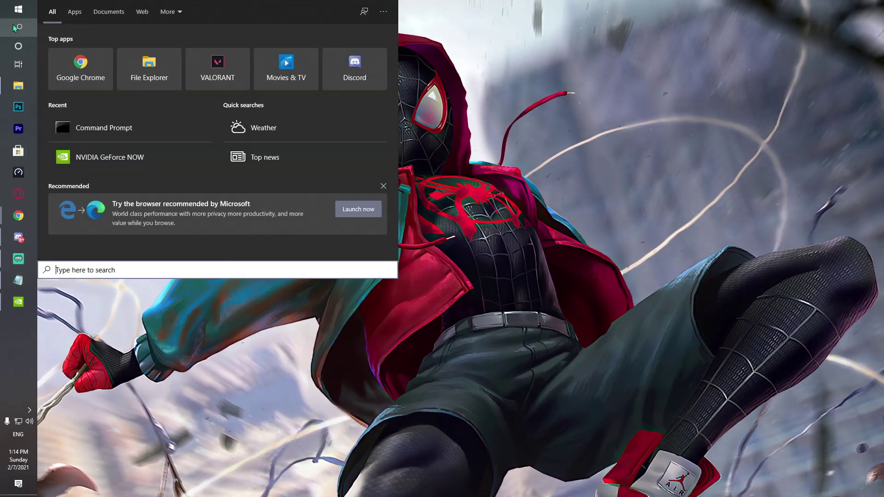
# - Flush the DNS cache in Command Prompt with ipconfig /flushdns and close the window
pyautogui.click(104, 128)
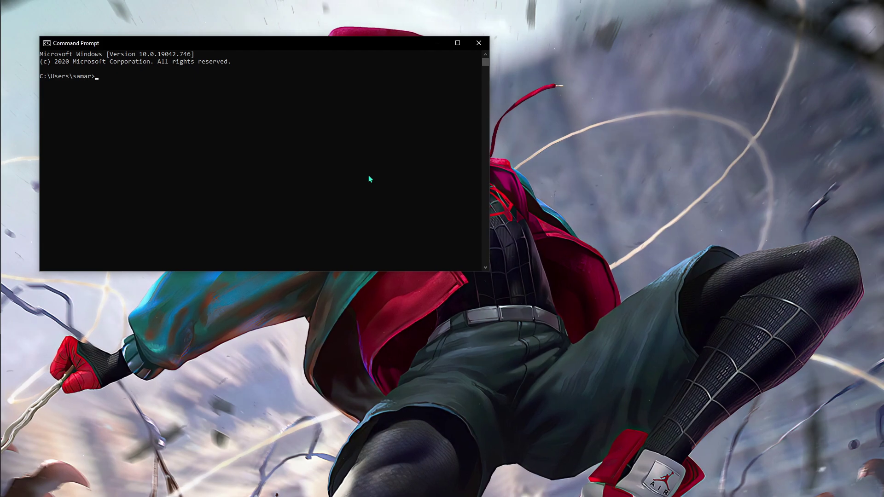
pyautogui.write('ipconfig /flushdns')
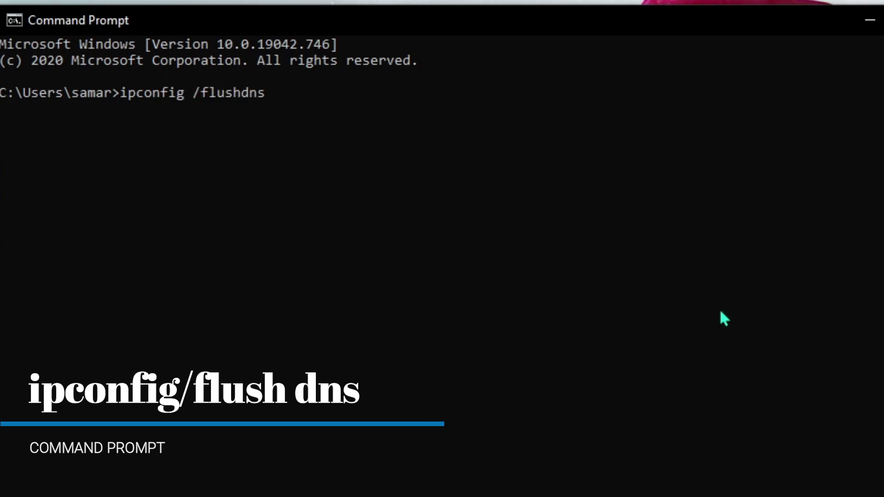
pyautogui.press('Return')
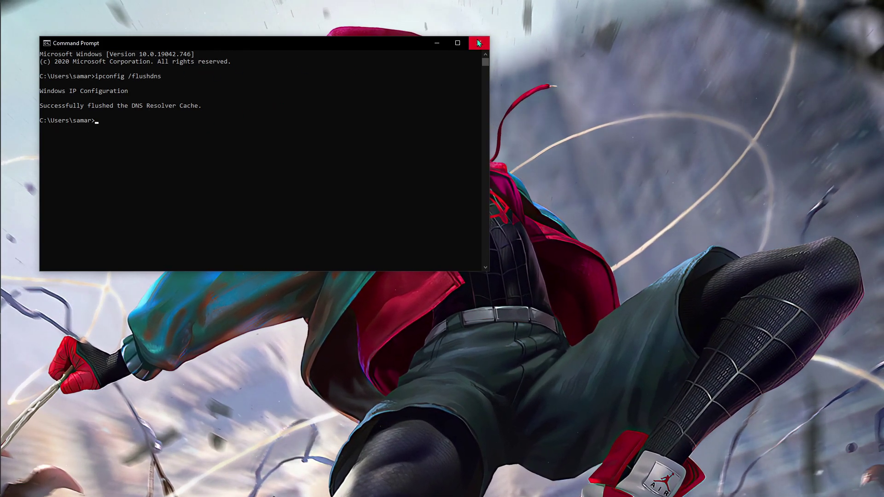
pyautogui.click(478, 42)
# - Open the Network and Internet category in the Control Panel
pyautogui.moveTo(2, 42)
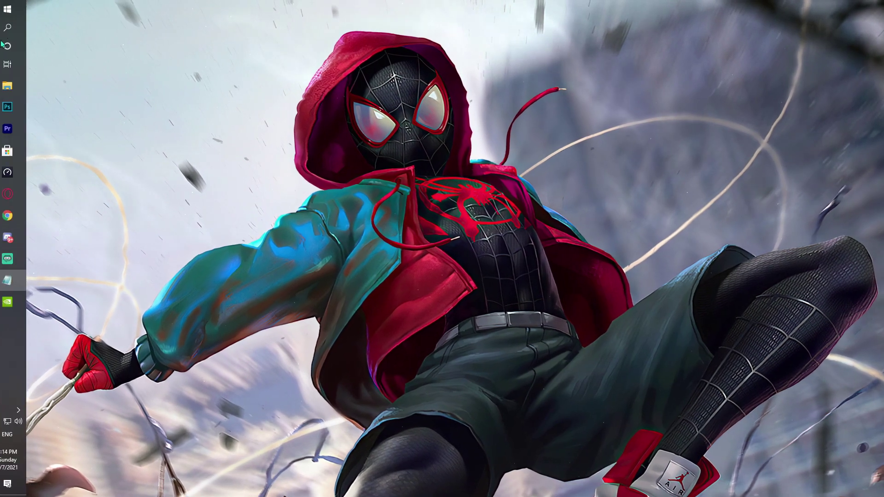
pyautogui.click(8, 27)
pyautogui.write('con')
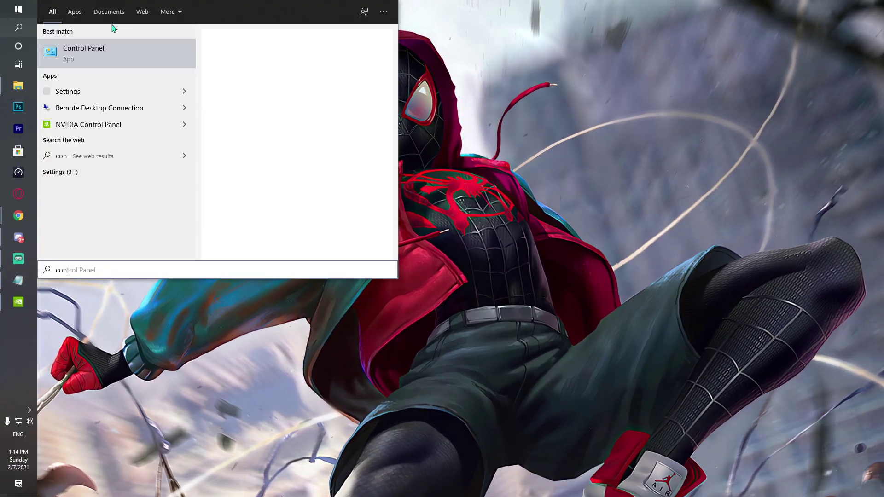
pyautogui.press('Return')
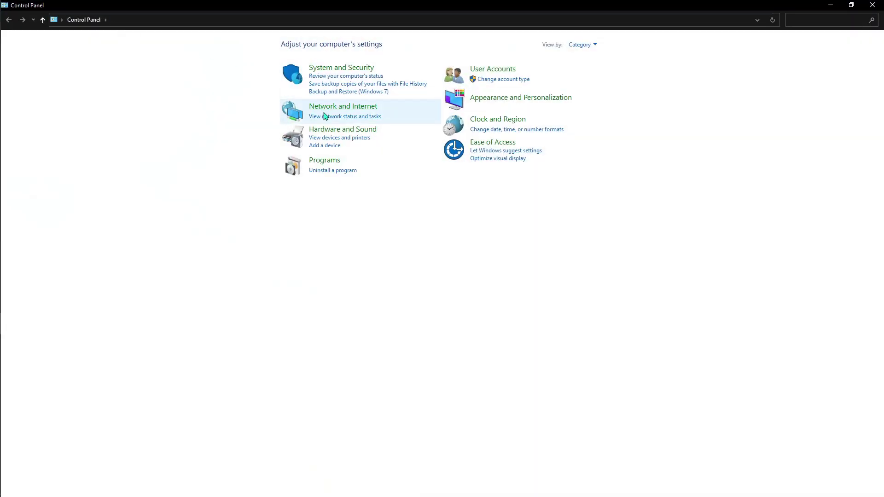
pyautogui.click(346, 110)
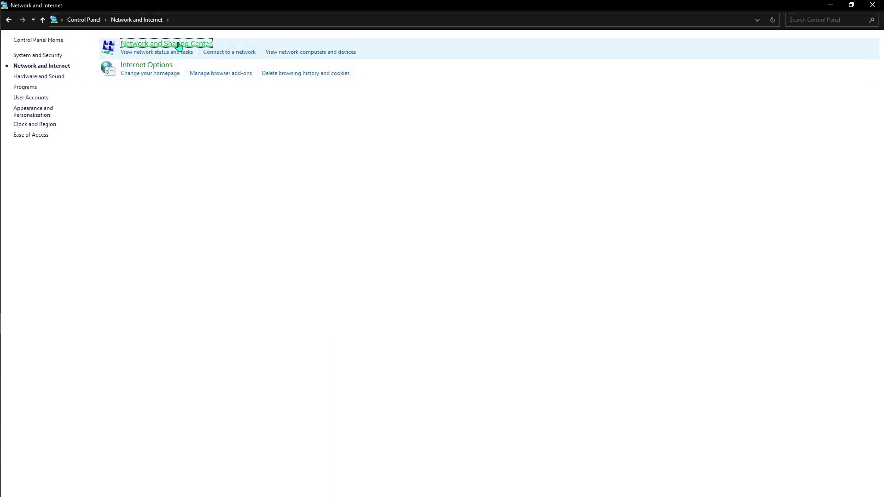
# - Open the Ethernet connection's IPv4 properties and accept 1.1.1.1 as preferred and 1.1.1.0 as alternate DNS server
pyautogui.click(329, 45)
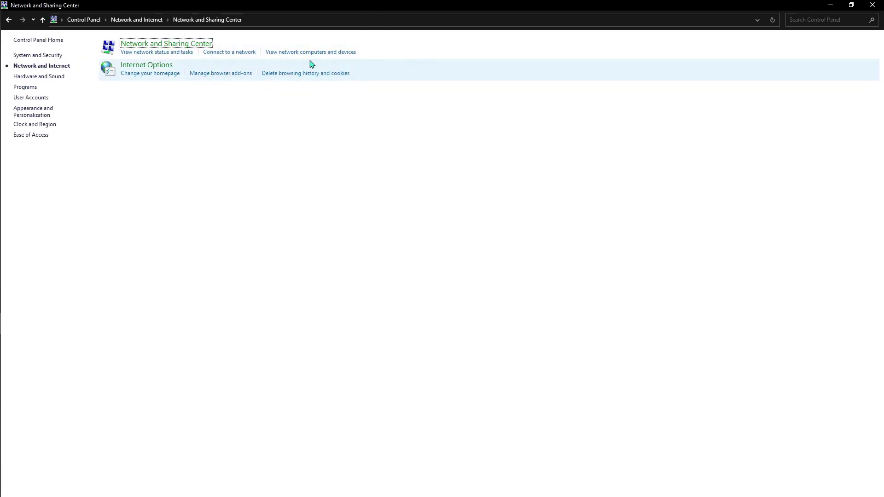
pyautogui.click(300, 76)
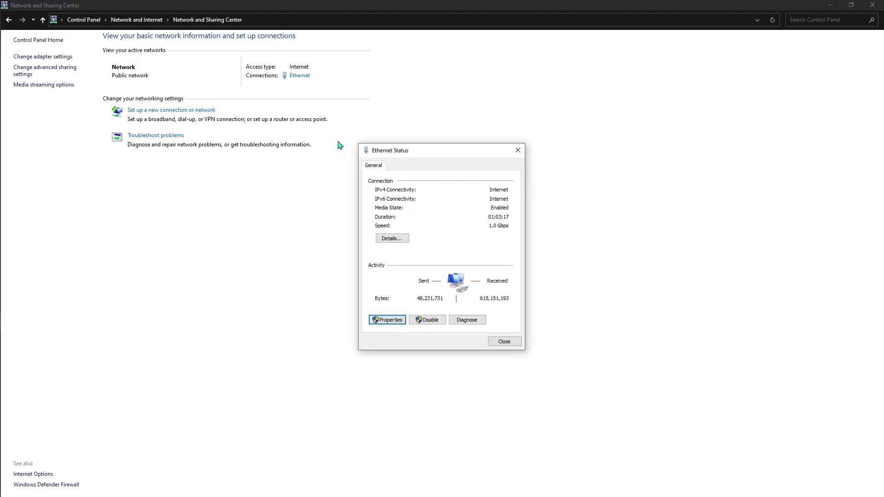
pyautogui.press('Return')
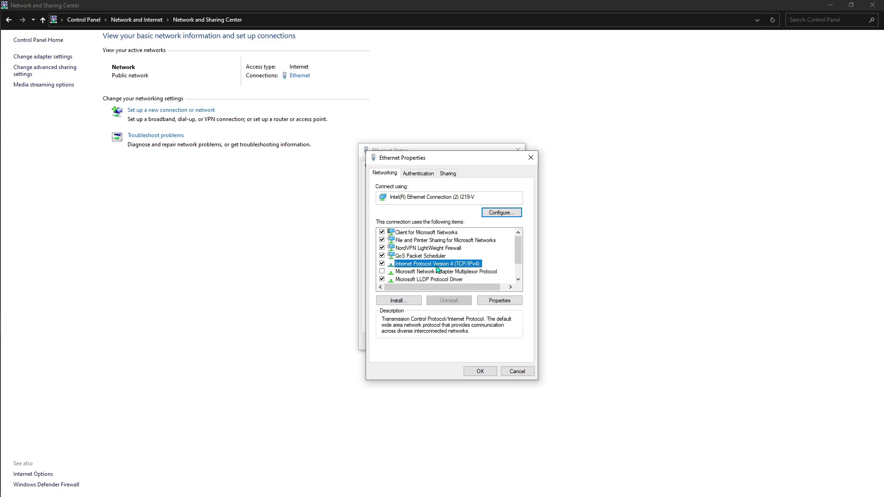
pyautogui.doubleClick(436, 266)
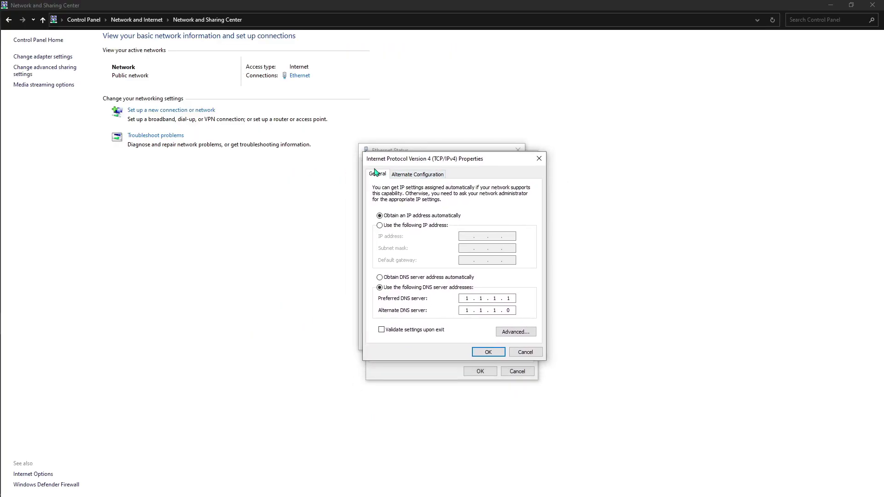
pyautogui.click(489, 352)
pyautogui.click(481, 372)
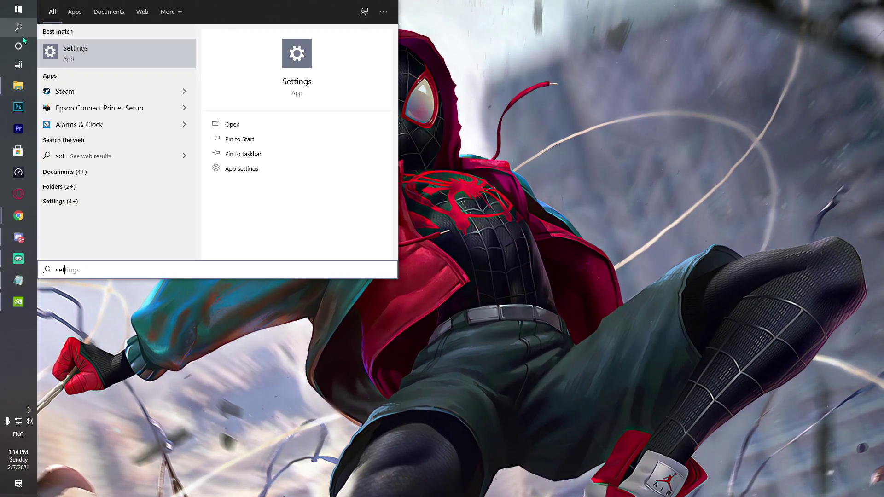
# - Open Windows Settings, search for "net" and open the Network reset page
pyautogui.press('Return')
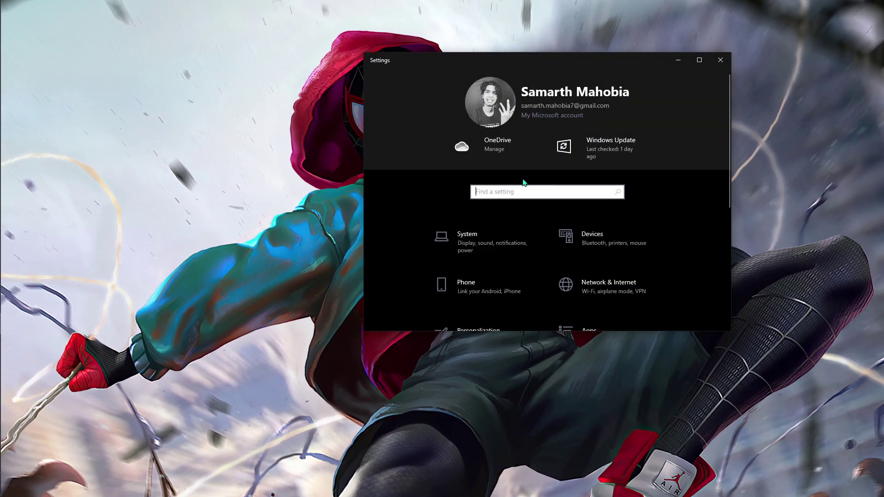
pyautogui.write('net')
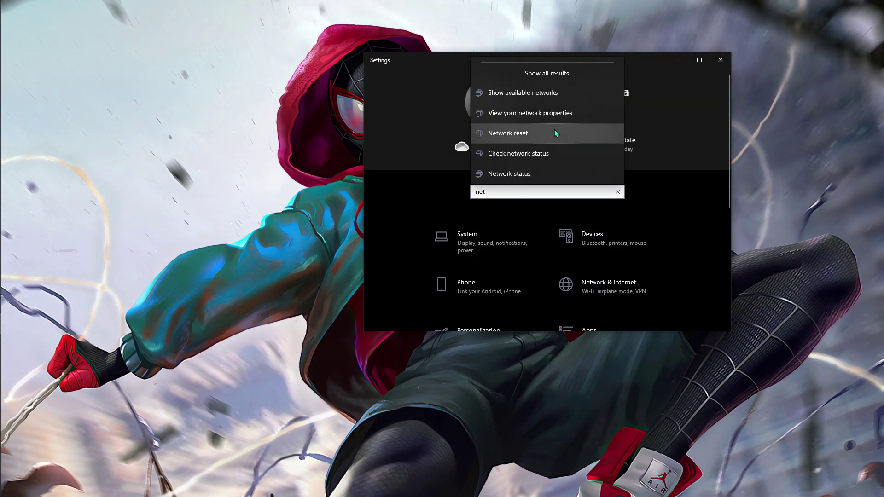
pyautogui.click(556, 133)
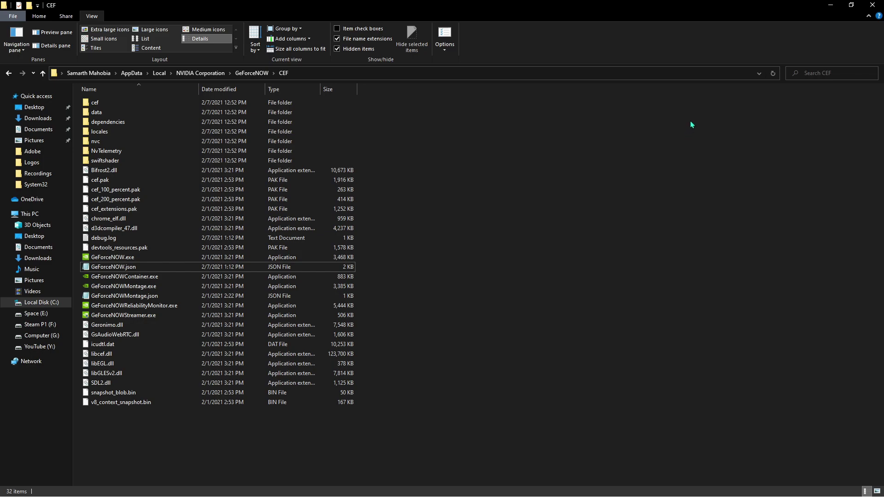
# - Open GeForceNOW.json in Notepad, check the nv-startup-autoupdate switch among the settings, and close the file
pyautogui.doubleClick(159, 266)
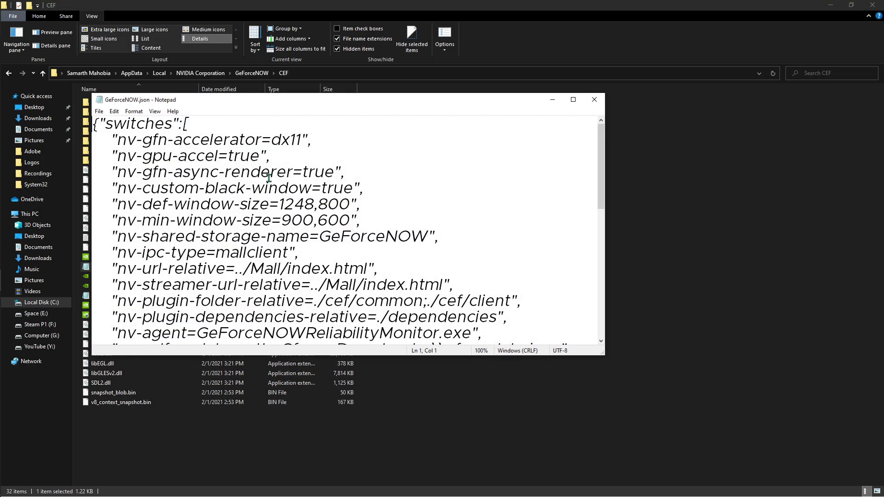
pyautogui.scroll(-1, 339, 216)
pyautogui.scroll(-1, 340, 217)
pyautogui.scroll(-2, 316, 236)
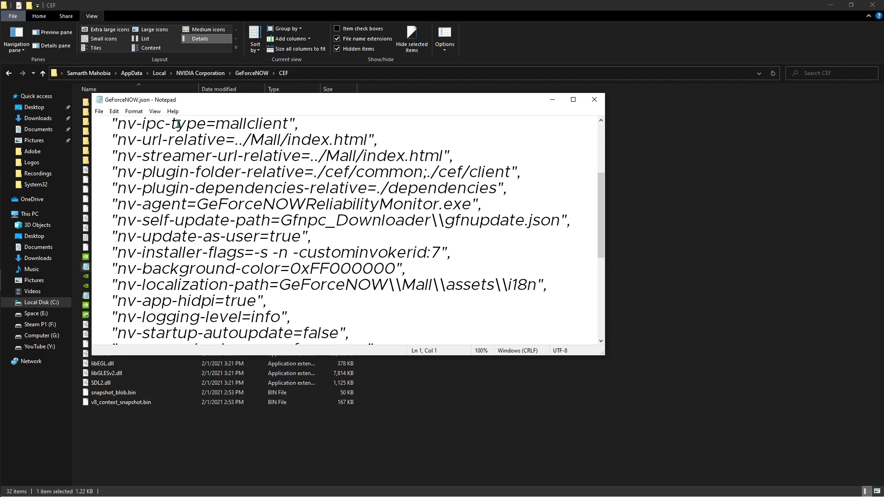
pyautogui.scroll(-1, 224, 202)
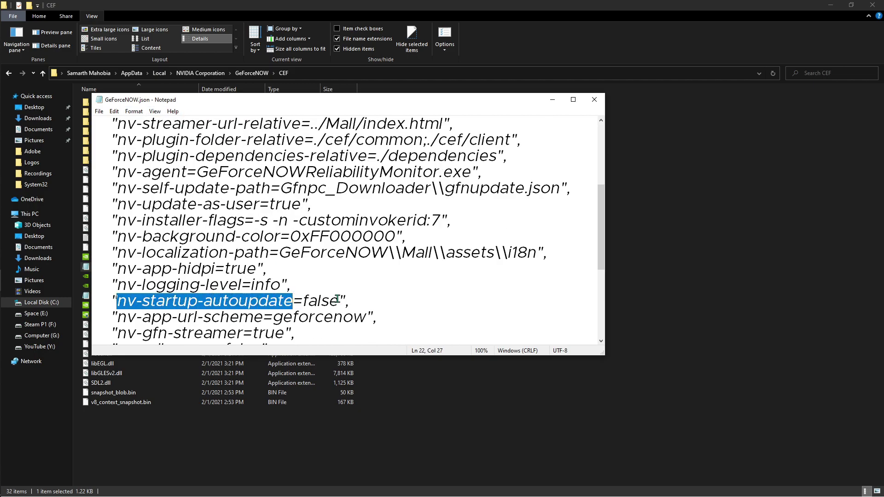
pyautogui.scroll(-4, 382, 178)
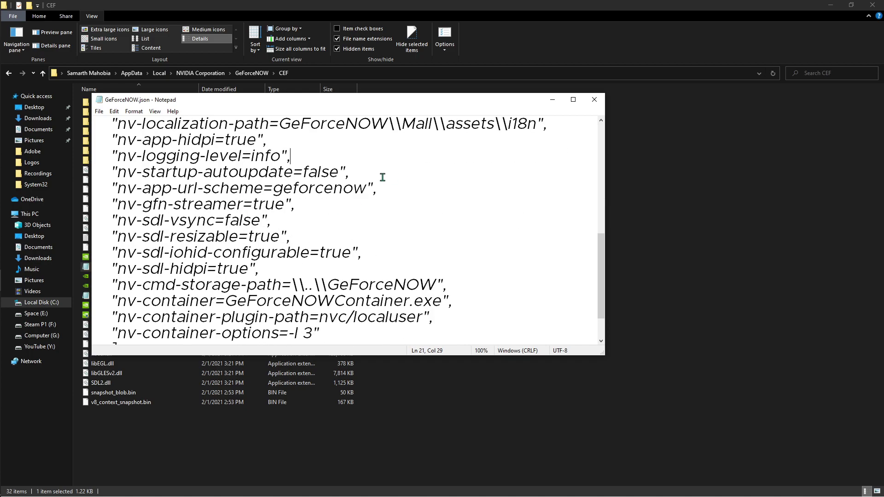
pyautogui.click(595, 100)
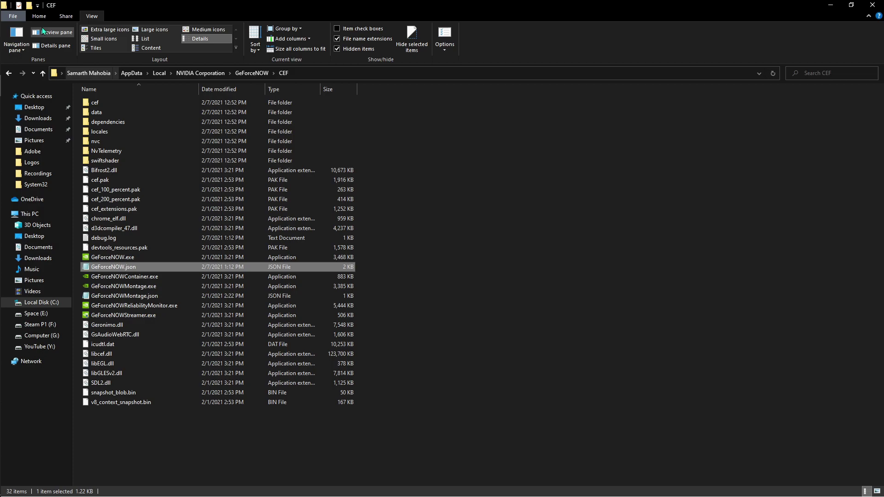
pyautogui.click(13, 16)
pyautogui.click(529, 142)
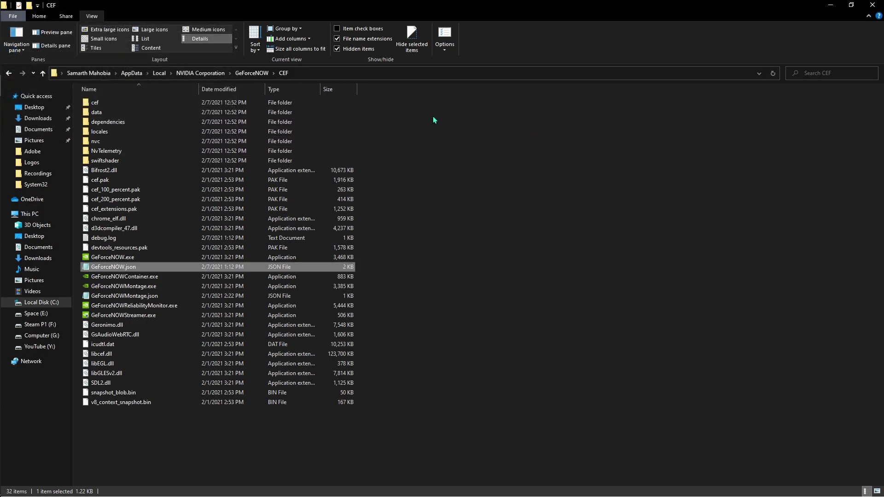
pyautogui.hotkey('alt', 'Tab')
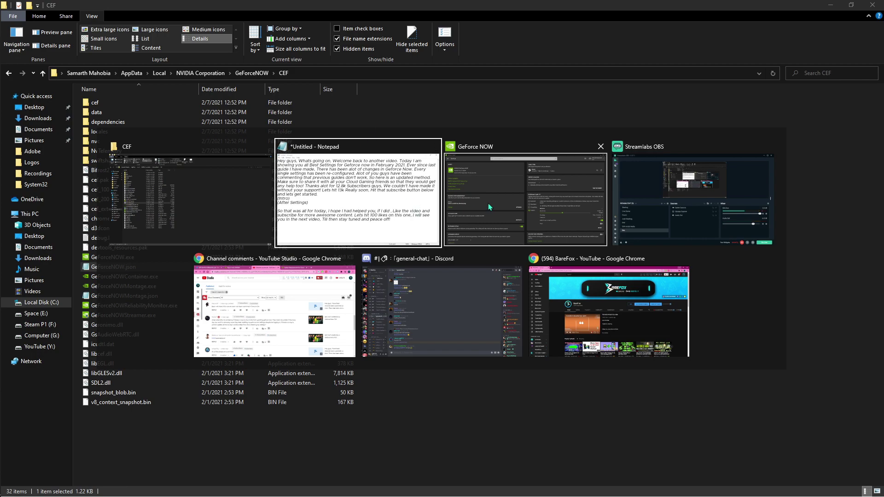
pyautogui.press('Escape')
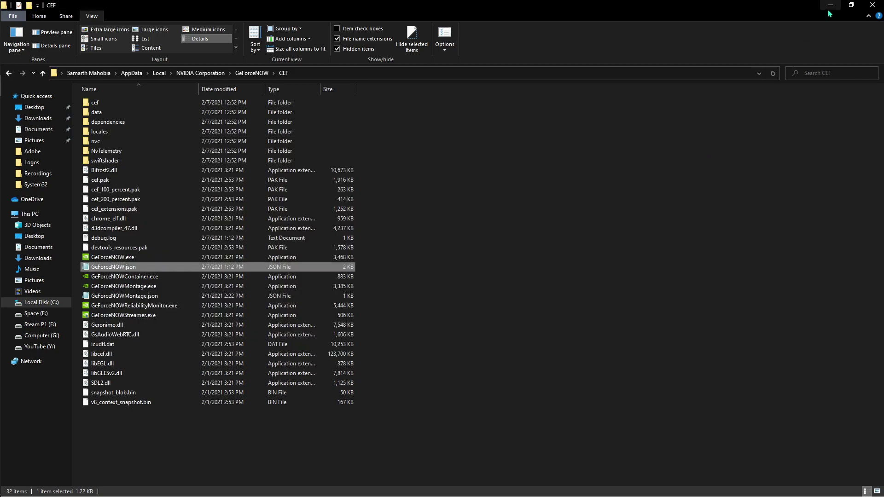